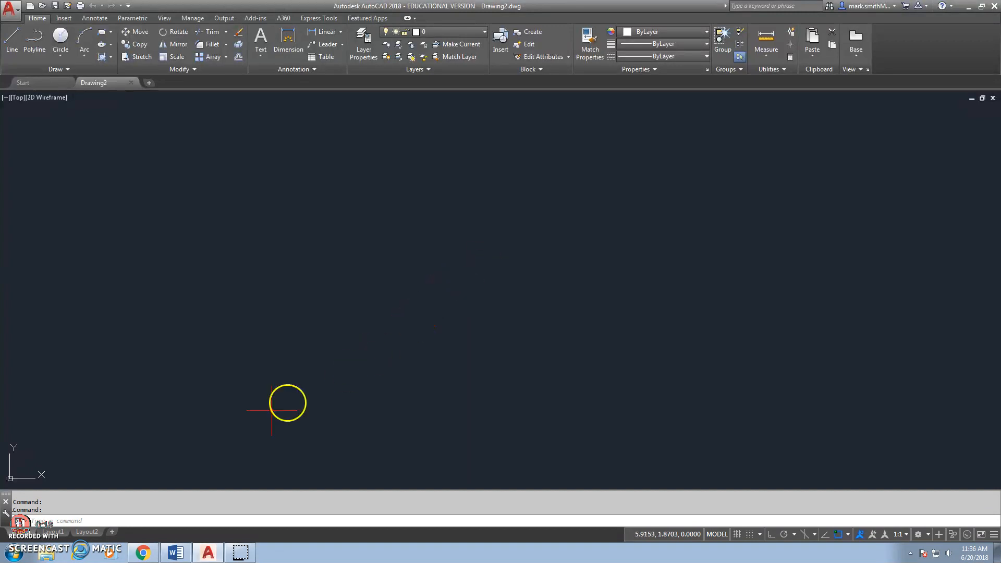
left_click(95, 517)
type("style")
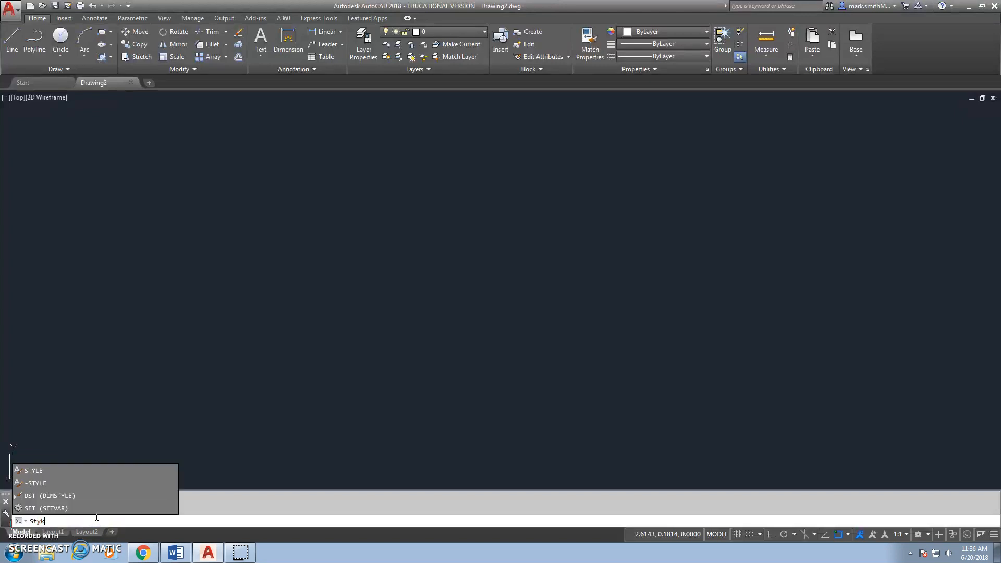
key("BackSpace")
key("BackSpace")
key("BackSpace")
type("yle")
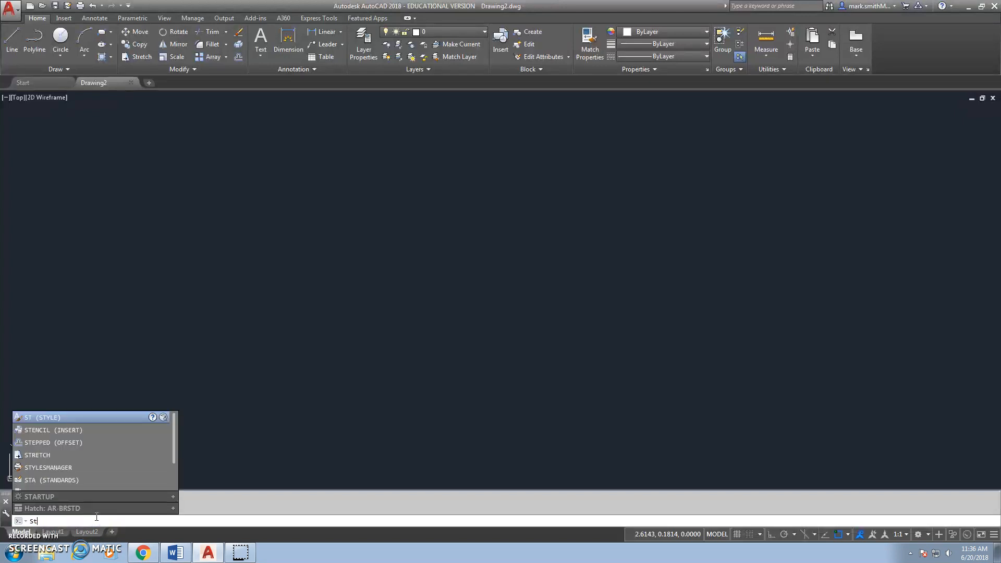
key("Return")
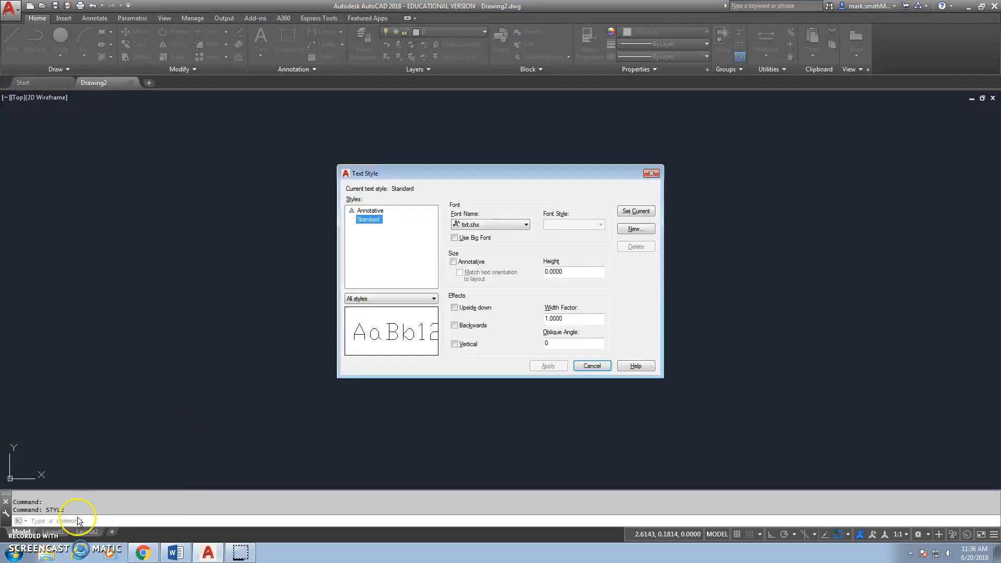
left_click(650, 175)
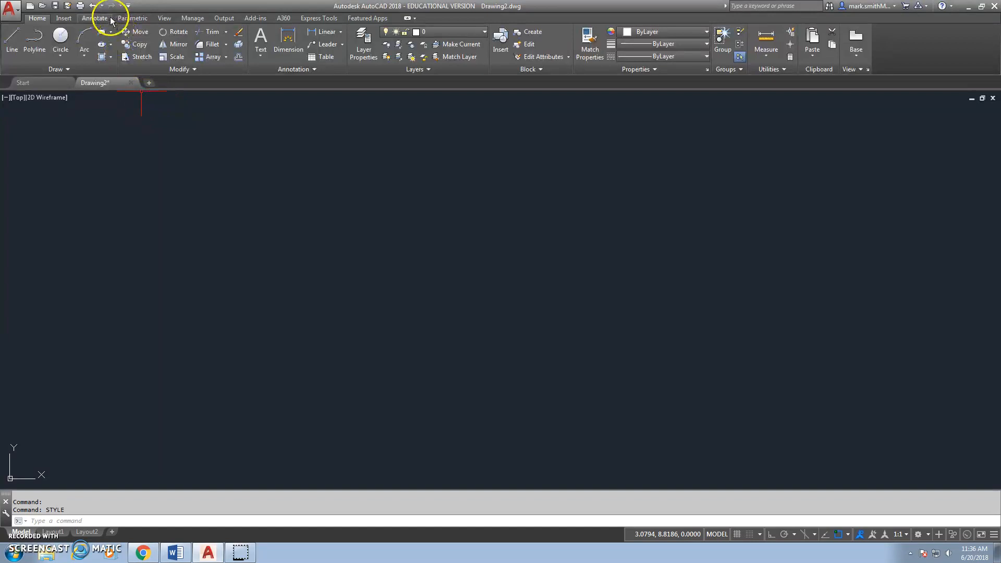
Create a new text style named MECHTEXT in the Text Style settings
left_click(108, 18)
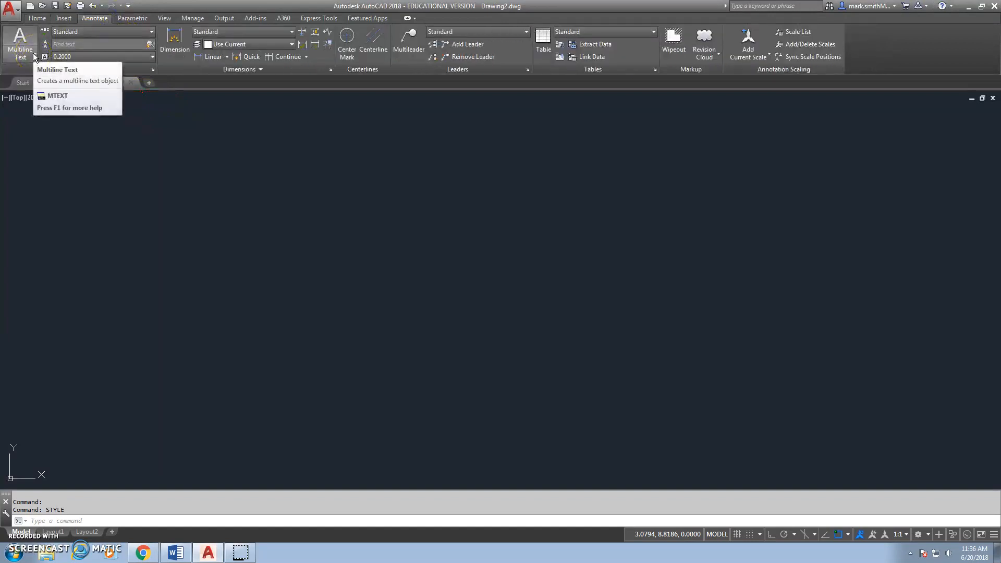
left_click(152, 68)
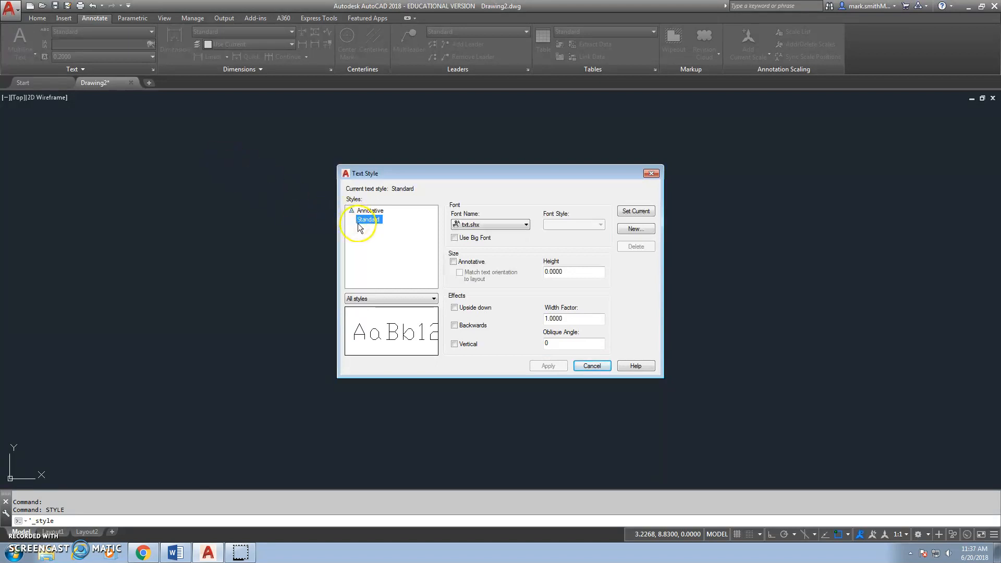
left_click(637, 230)
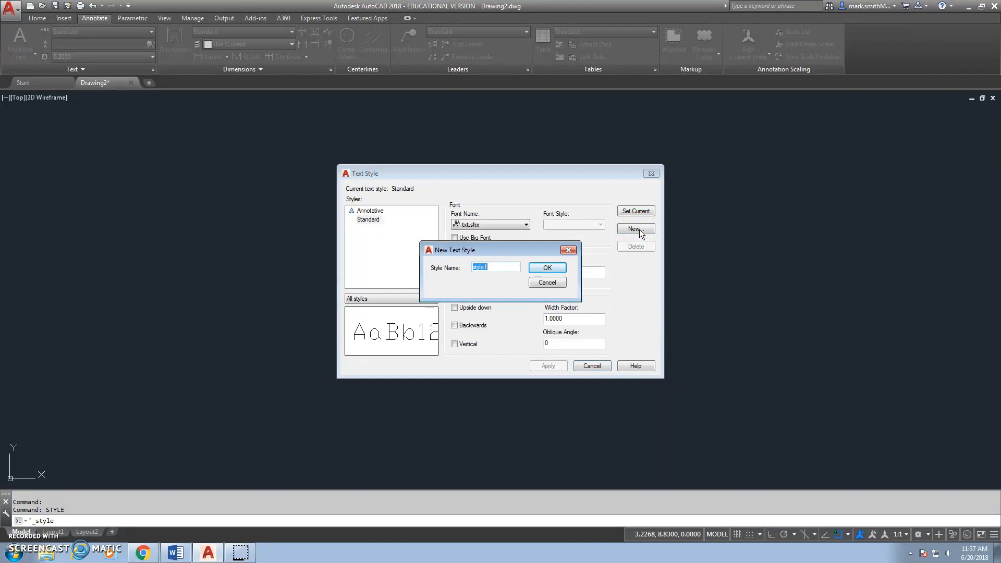
type("MECHTEXT")
left_click(556, 268)
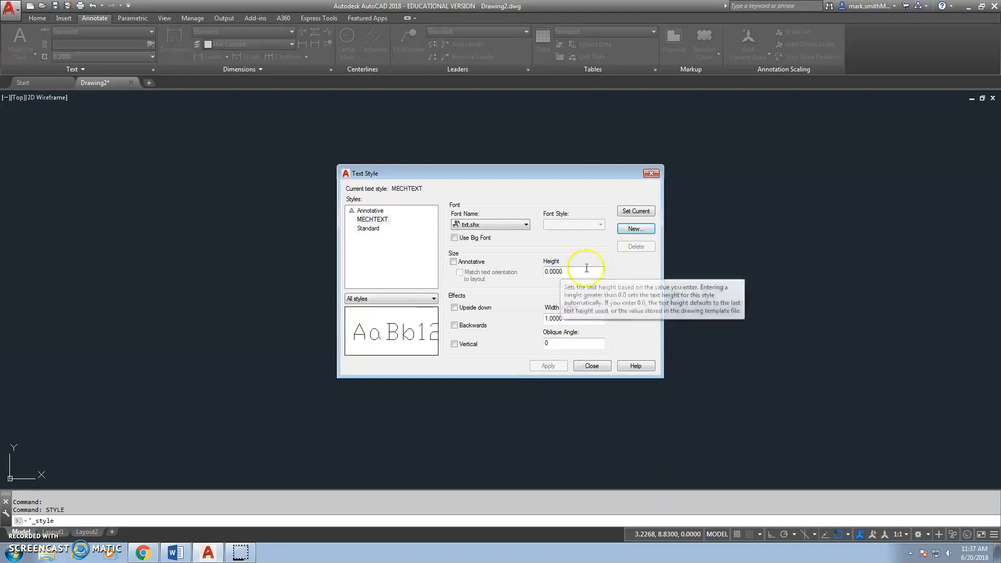
Set the font of the MECHTEXT text style to Arial and apply the change
left_click(380, 219)
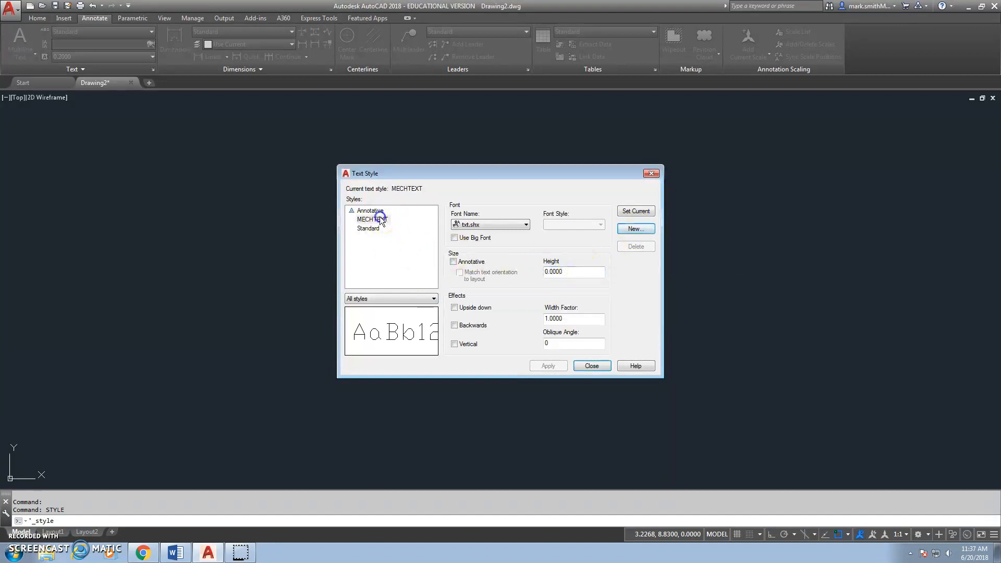
left_click(525, 225)
left_click_drag(562, 358, 561, 258)
left_click(476, 268)
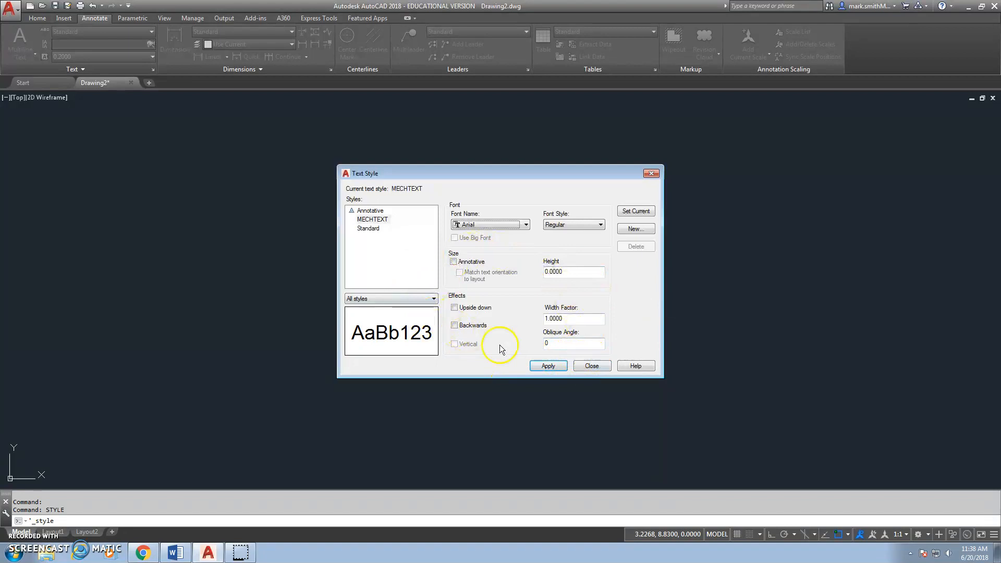
double_click(572, 273)
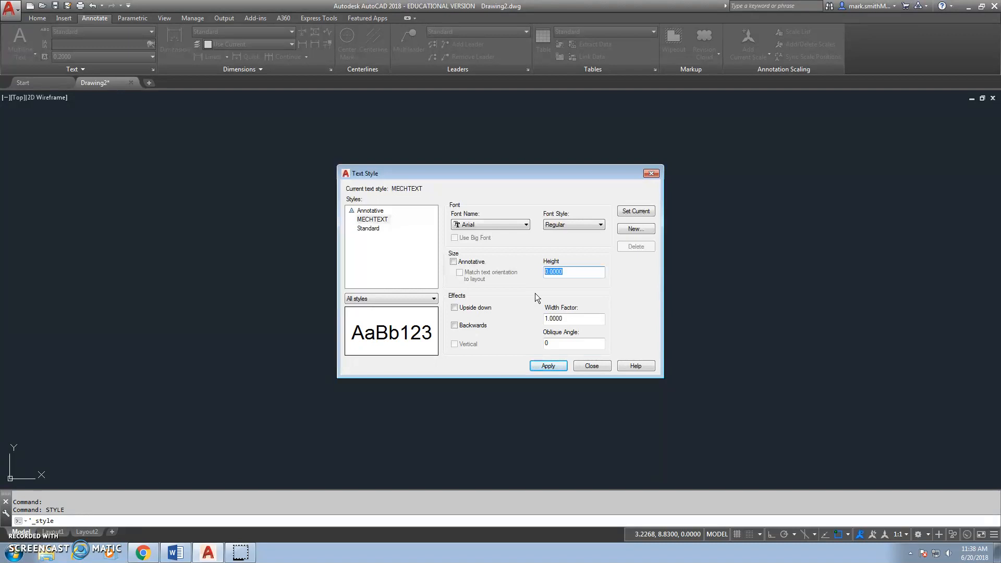
left_click(541, 368)
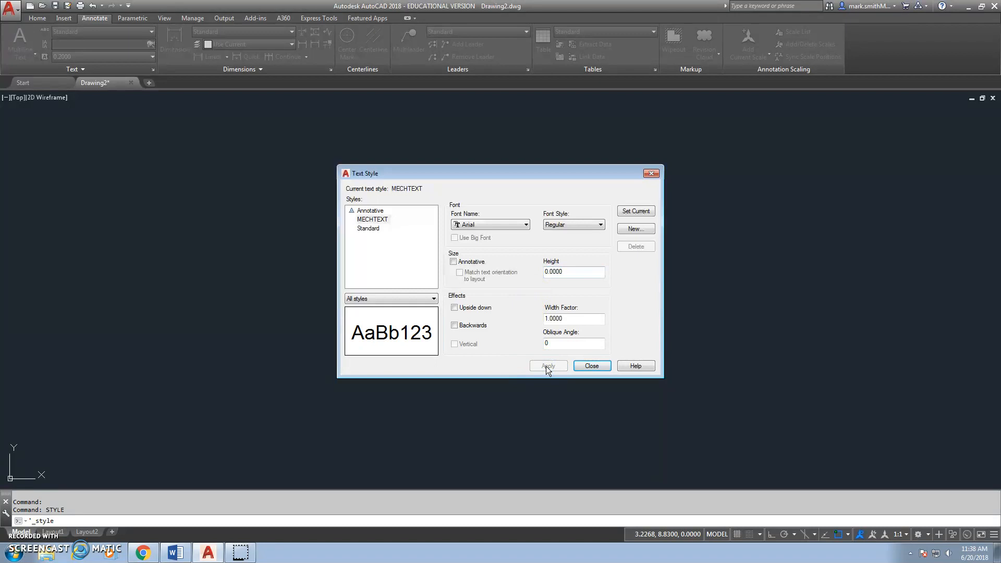
Create another new text style named ARCHTEXT, based on the MECHTEXT style
left_click(373, 219)
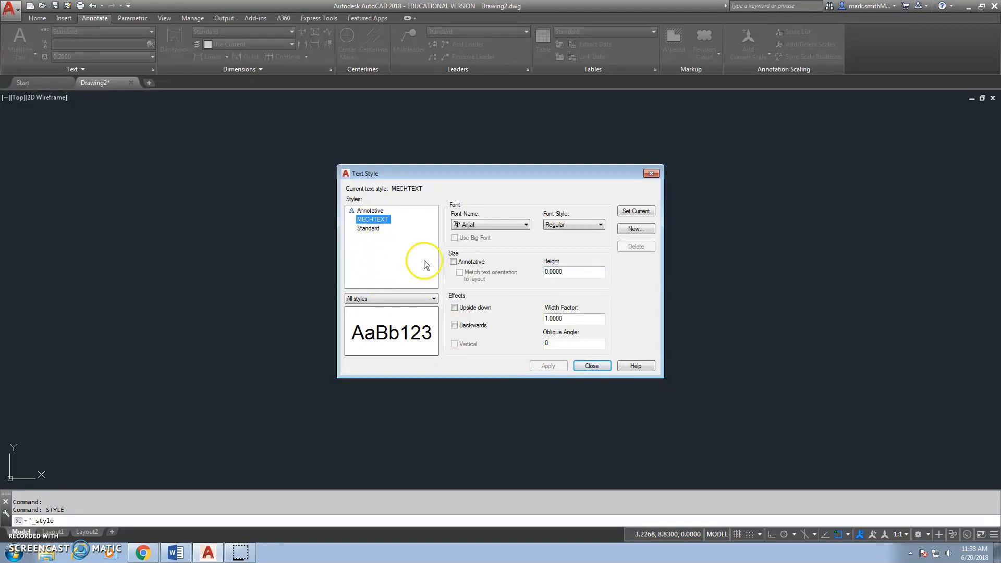
left_click(632, 229)
type("ARCHTEXT")
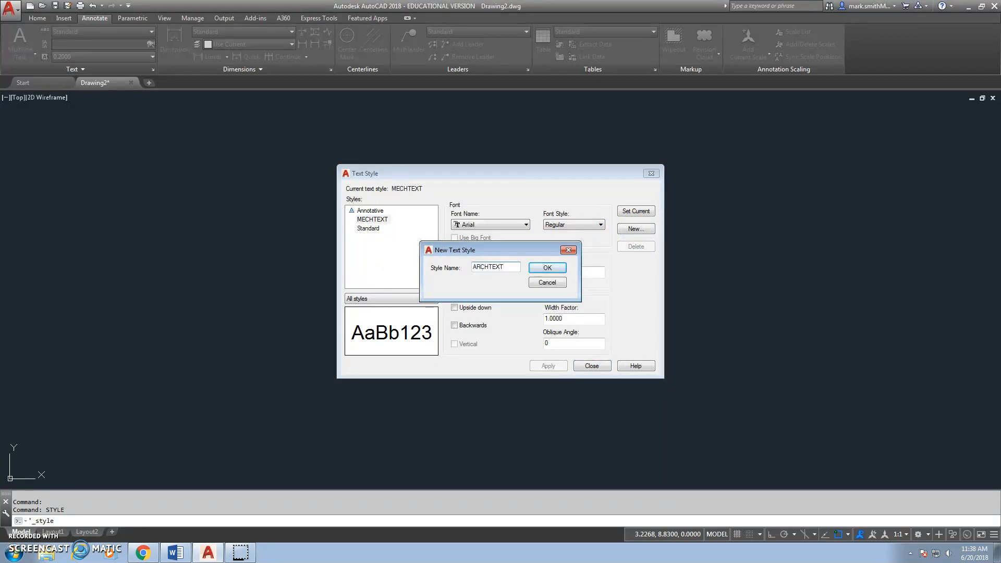
left_click(548, 268)
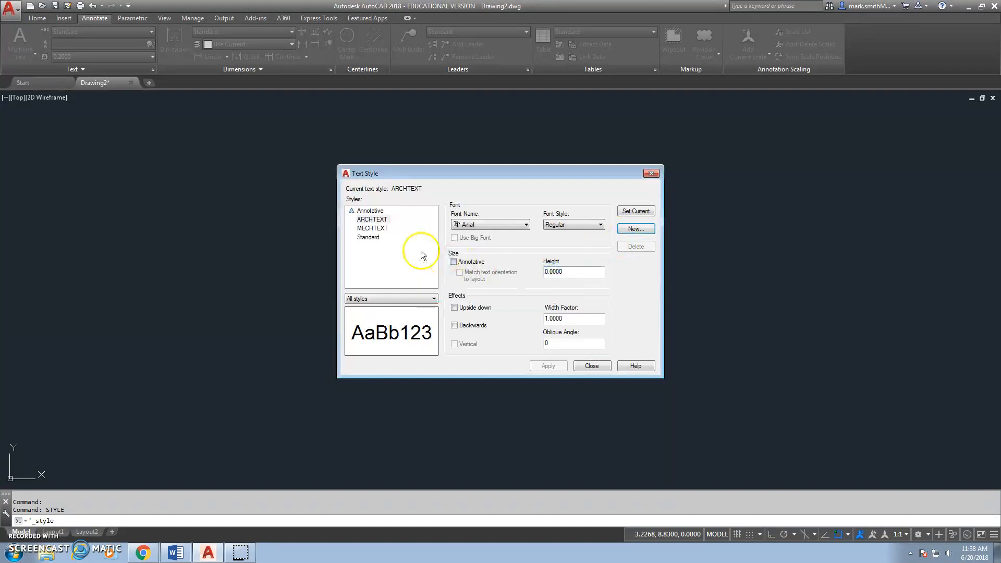
Set the font of the ARCHTEXT text style to Stylus BT, apply it and close the Text Style settings
left_click(372, 219)
left_click(523, 225)
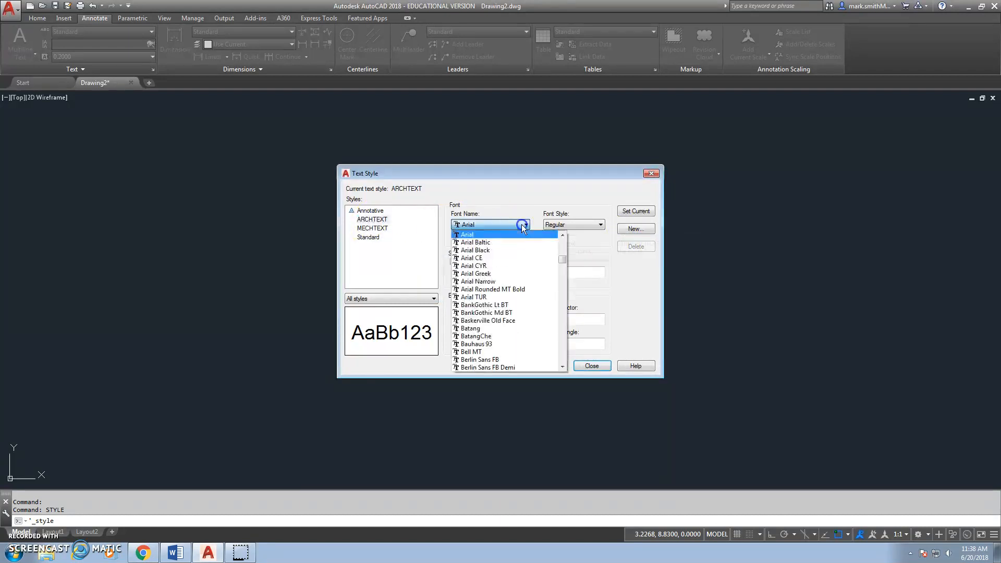
left_click_drag(563, 258, 570, 345)
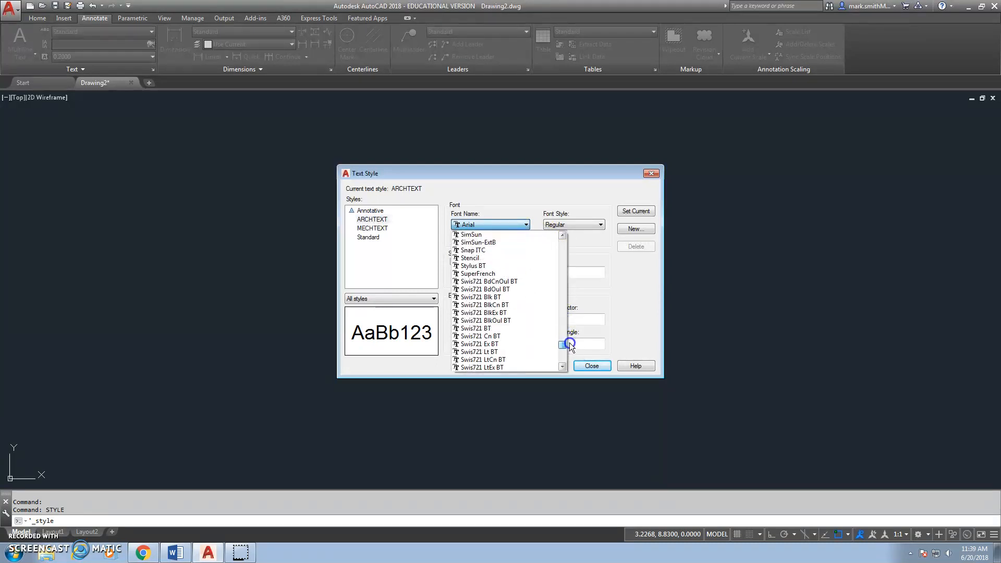
left_click(475, 266)
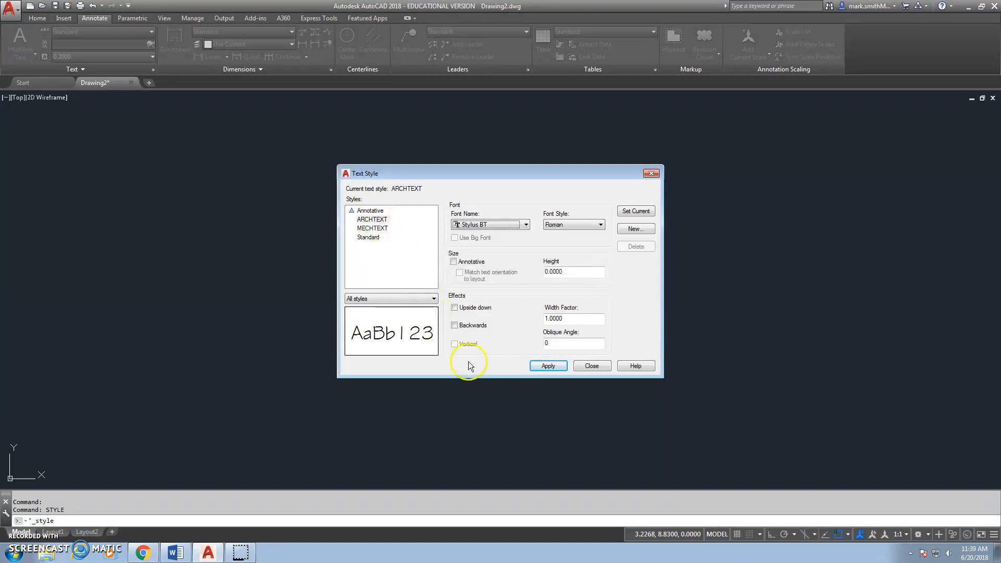
left_click(552, 366)
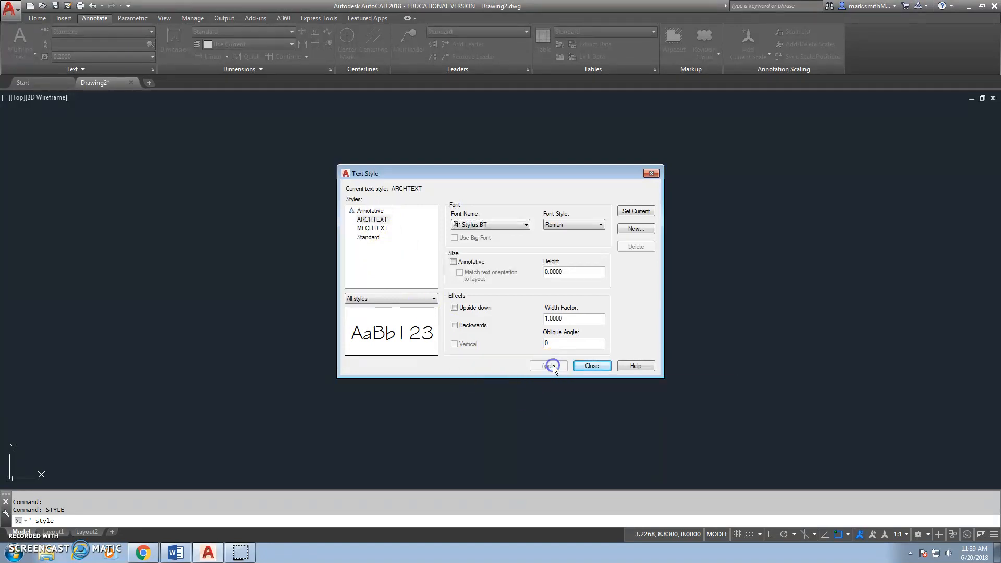
left_click(586, 364)
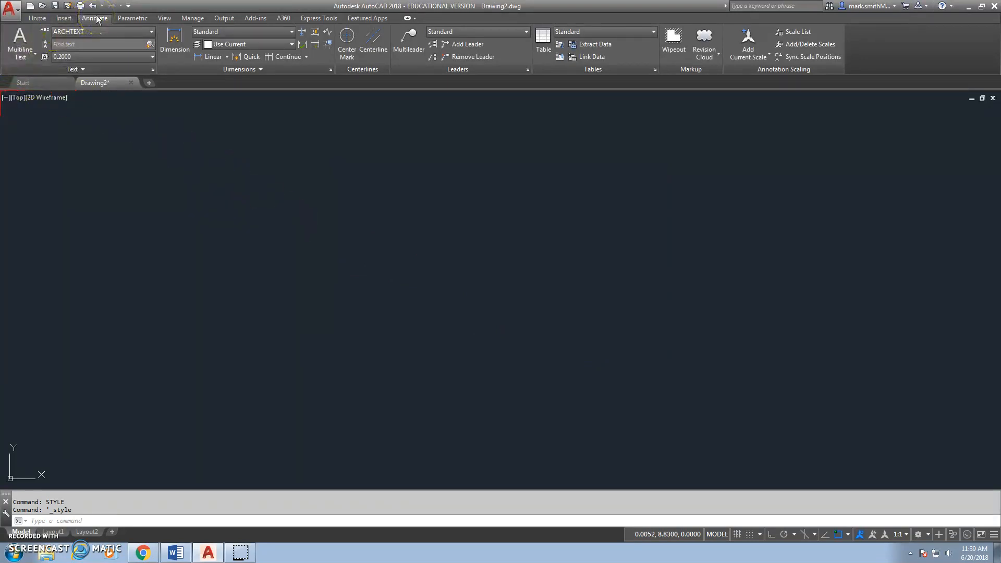
Define a multiline text box about 8 units wide and 3 units high in the middle of the drawing area
left_click(34, 54)
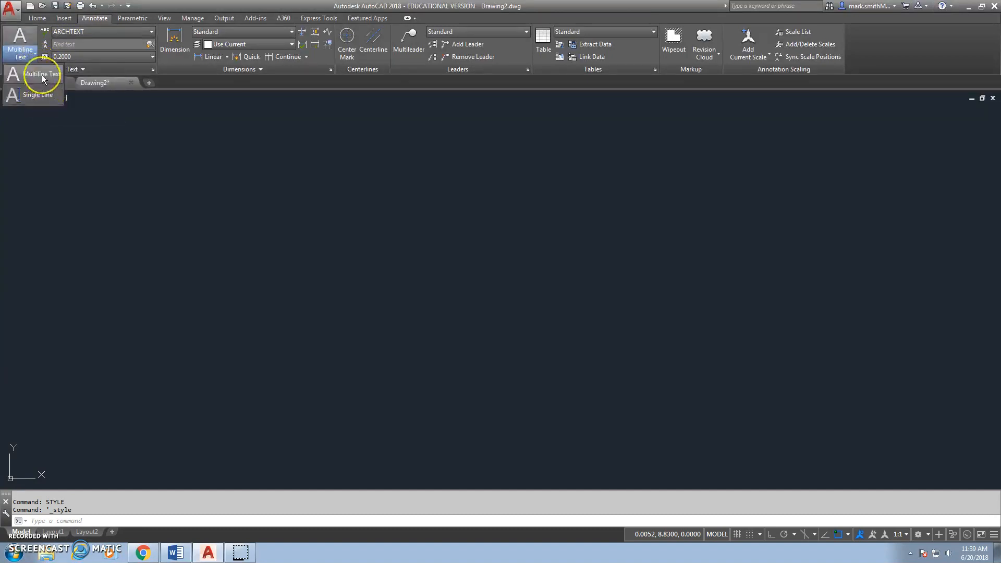
left_click(43, 78)
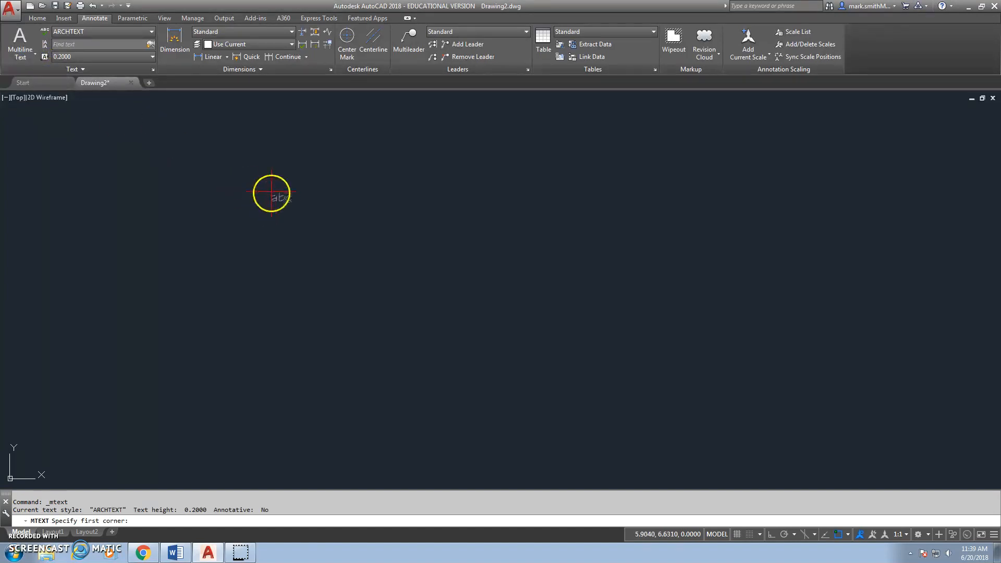
left_click(271, 190)
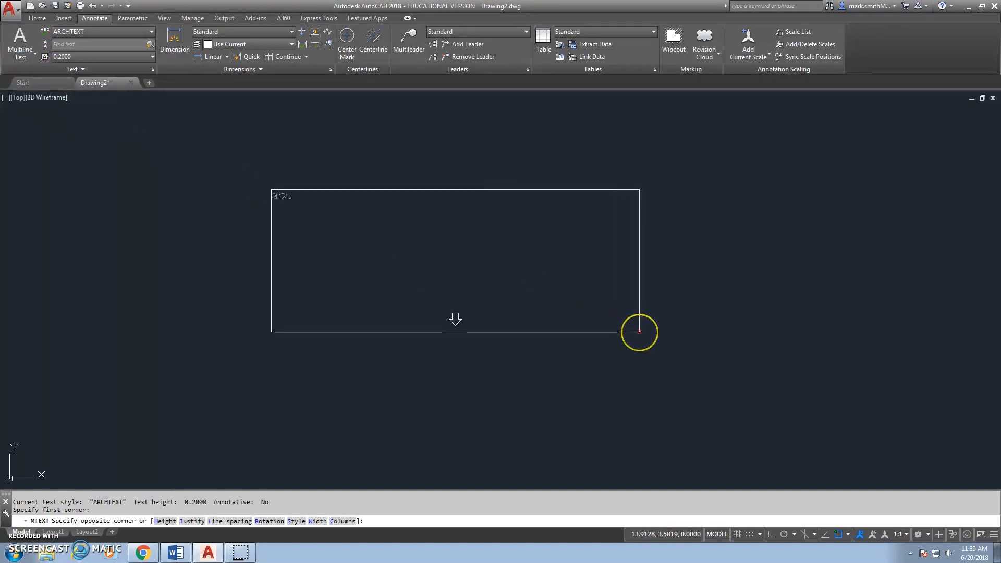
left_click(640, 332)
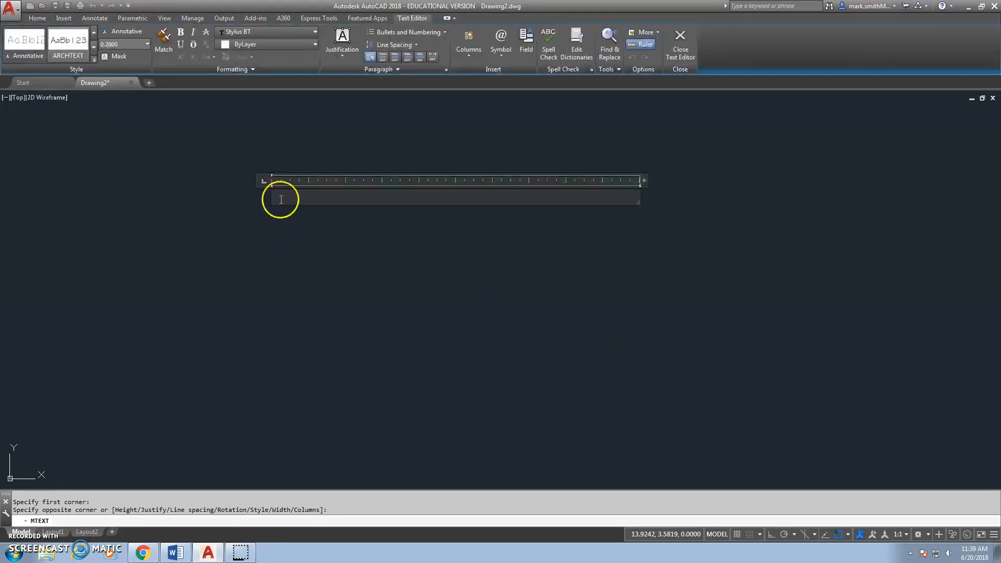
Assign the MECHTEXT style to the multiline text and set its text height to 0.125
left_click(95, 58)
left_click(98, 55)
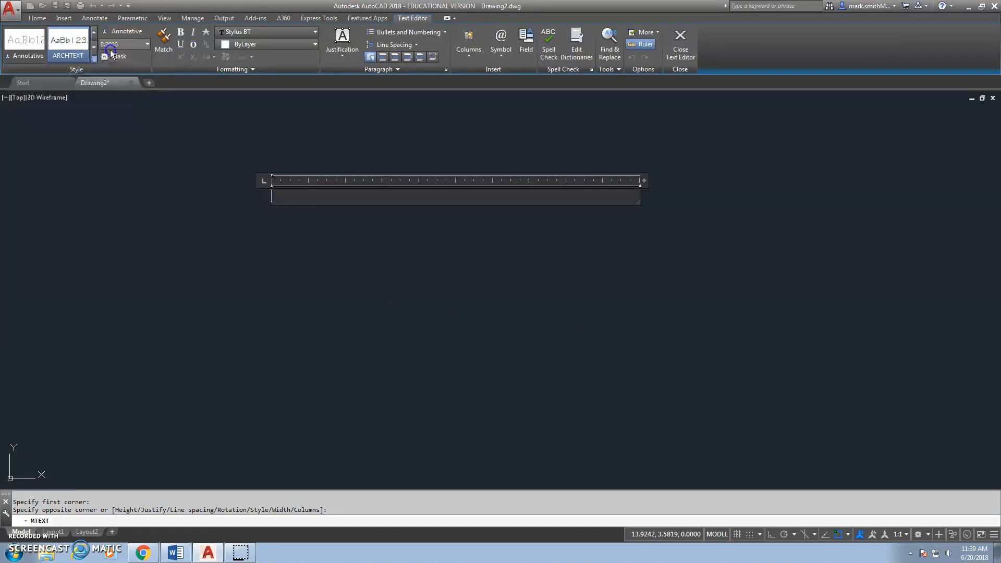
left_click(145, 46)
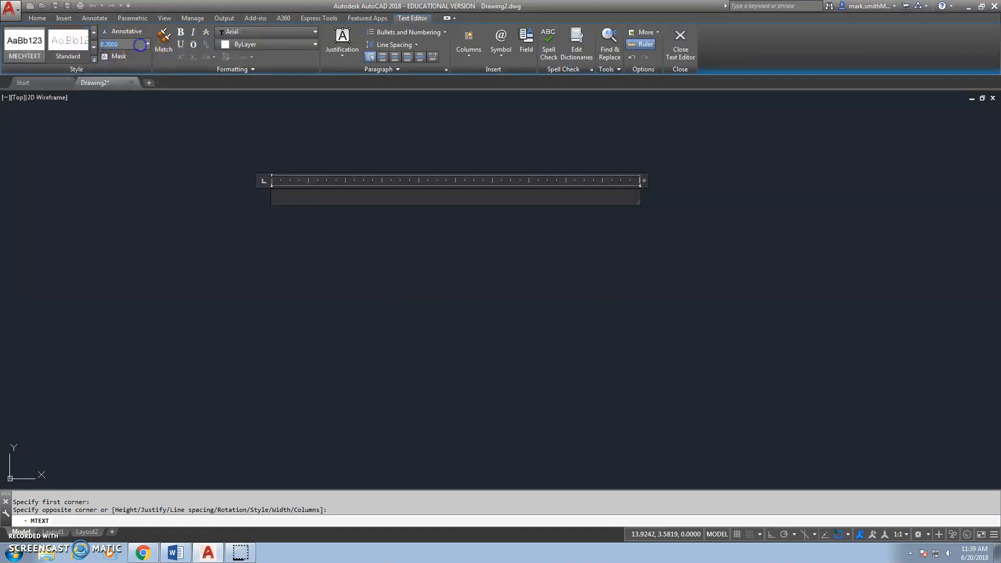
key("BackSpace")
type(".125")
key("Return")
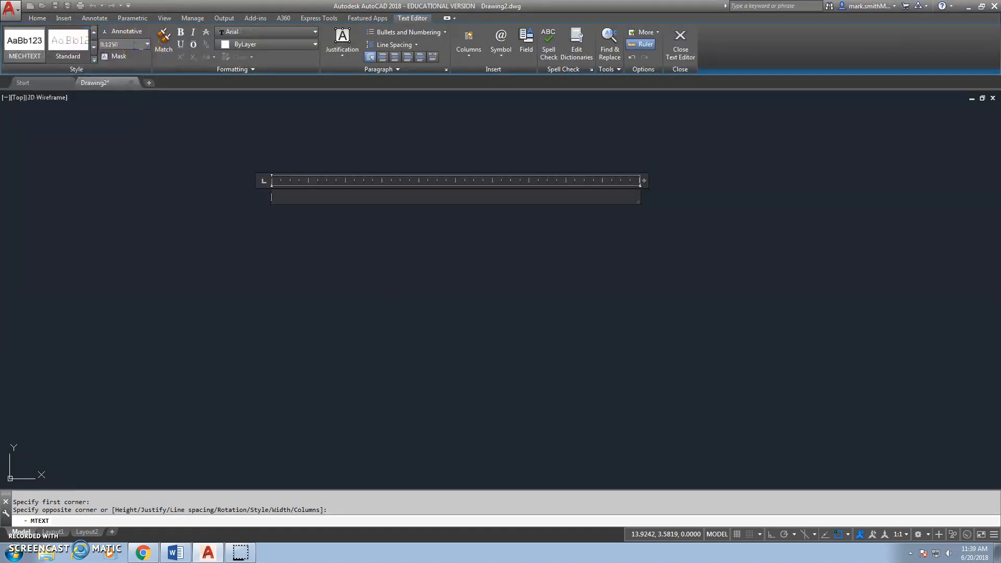
Enter "THIS IS THE MECHTEXT TEXT SYLE." in the text box and finish editing the text
left_click(268, 190)
type("tHI")
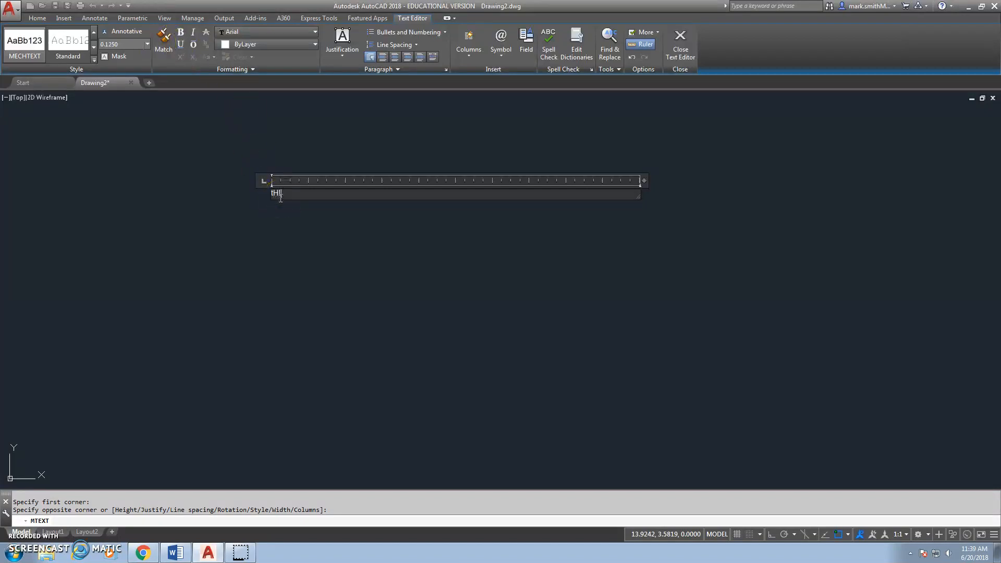
key("BackSpace")
key("BackSpace")
type("HIS IS THE MECHTEXT TEXT SY")
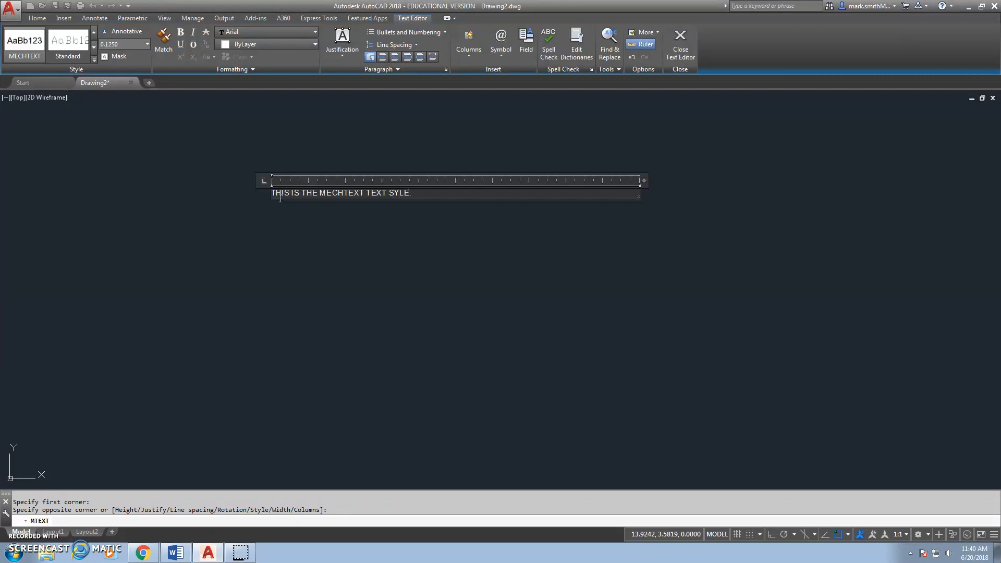
type("LE.")
left_click(350, 277)
left_click(268, 171)
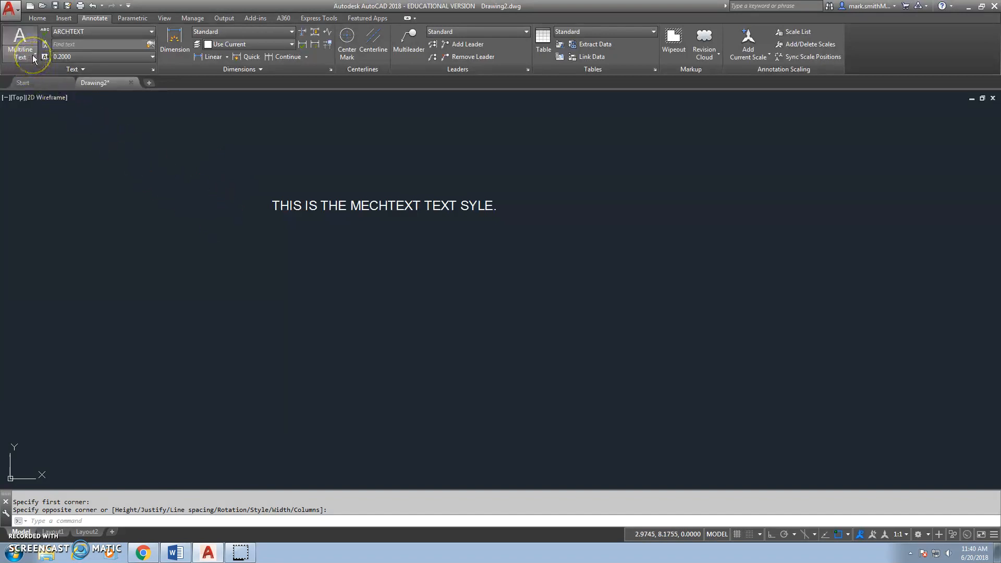
Define a second multiline text box with MTEXT directly beneath the MECHTEXT sample line, roughly as wide as that line
type("M")
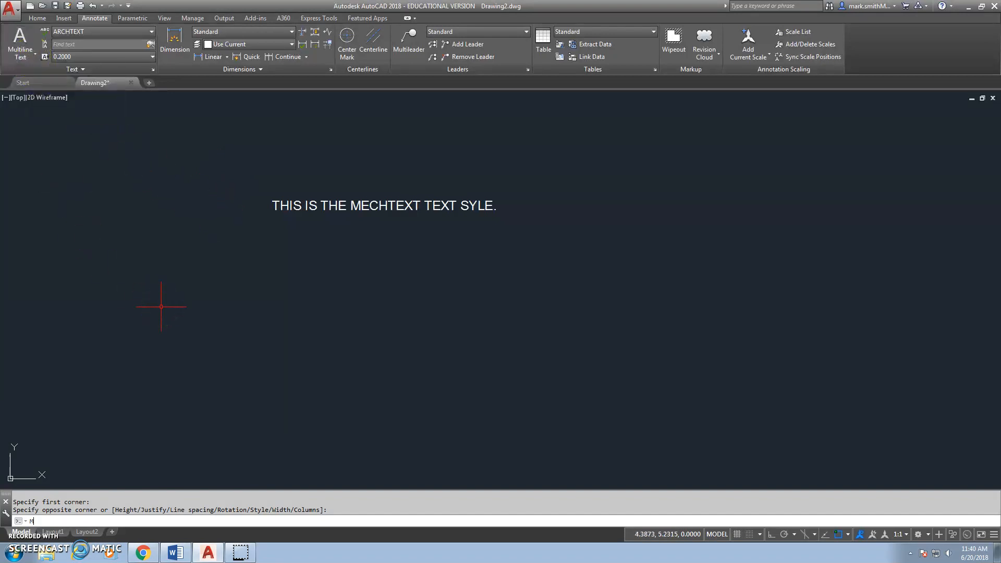
type("TEXT")
key("Return")
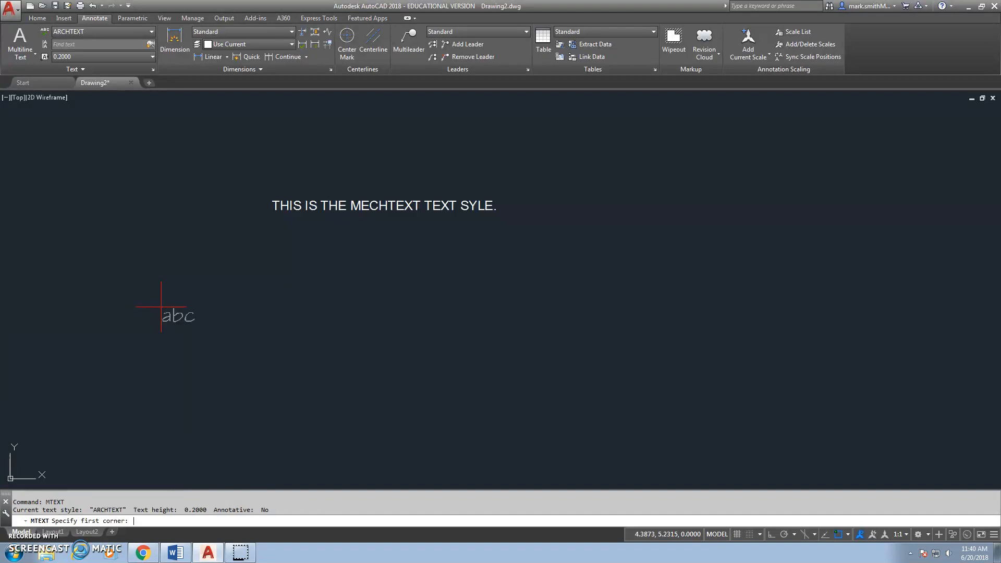
left_click(266, 227)
left_click(497, 285)
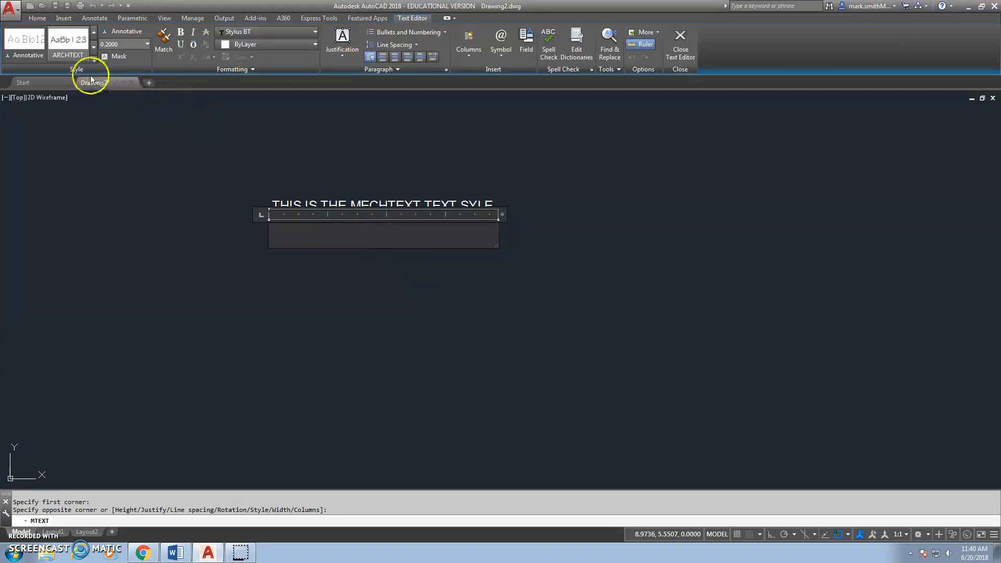
Assign the ARCHTEXT style to the second multiline text and set its text height to 0.125
left_click(92, 60)
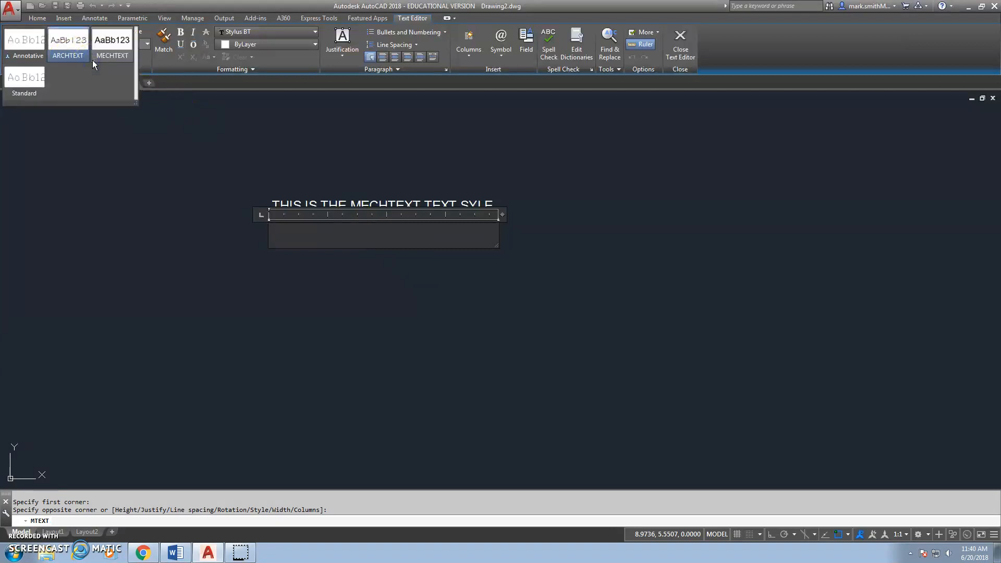
left_click(66, 40)
left_click(122, 44)
type(".12")
key("Return")
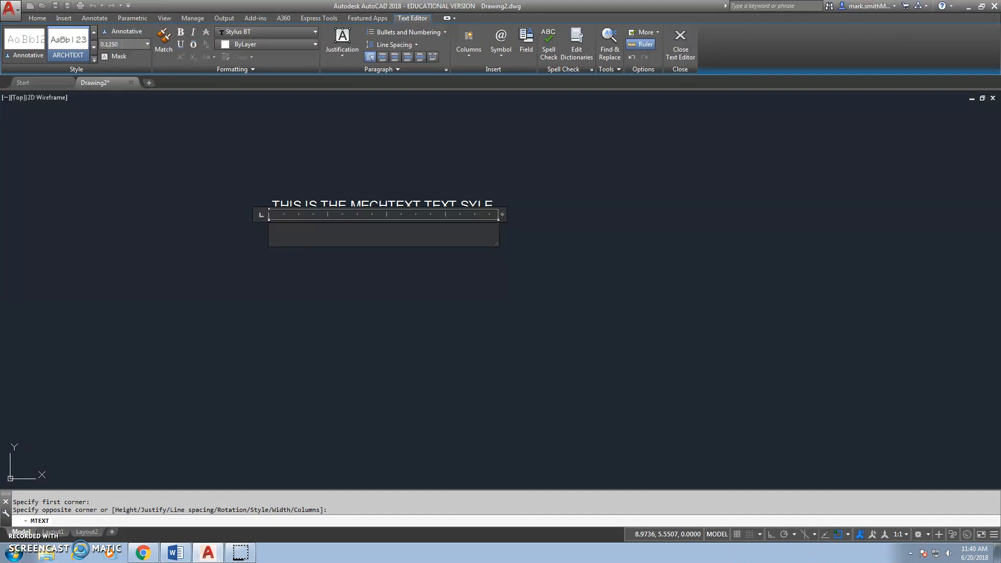
Enter "THIS IS THE ARCHTEXT TEXT STYLE" in the second text box and finish editing the text
type("THIS IS THE a")
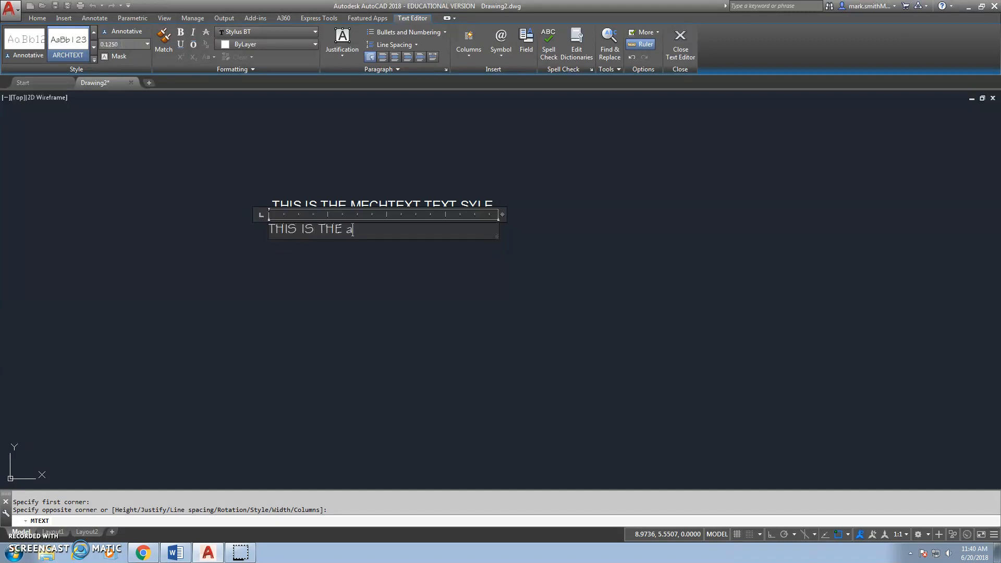
key("BackSpace")
type("ARCHTEXT TEXT STYLE")
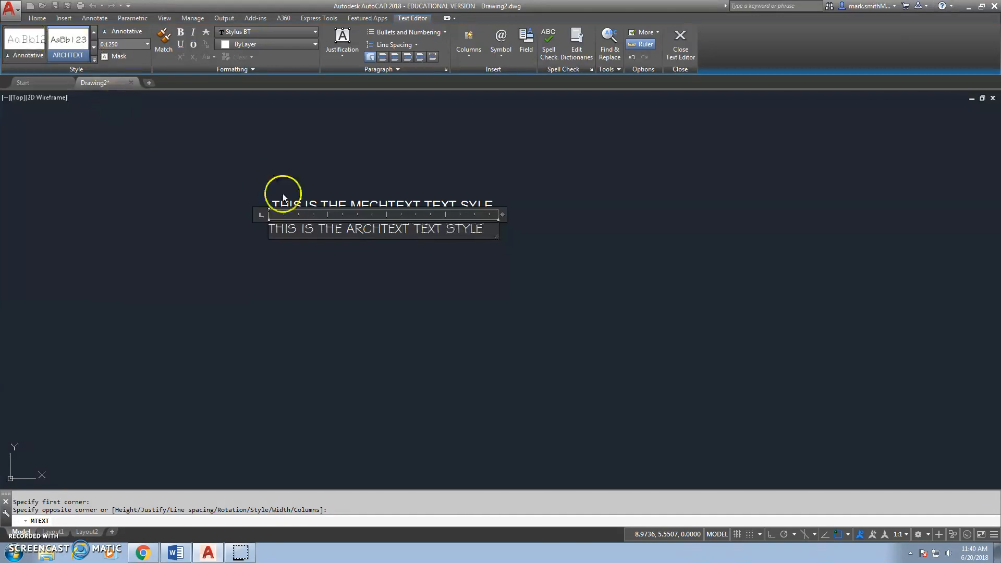
left_click(376, 295)
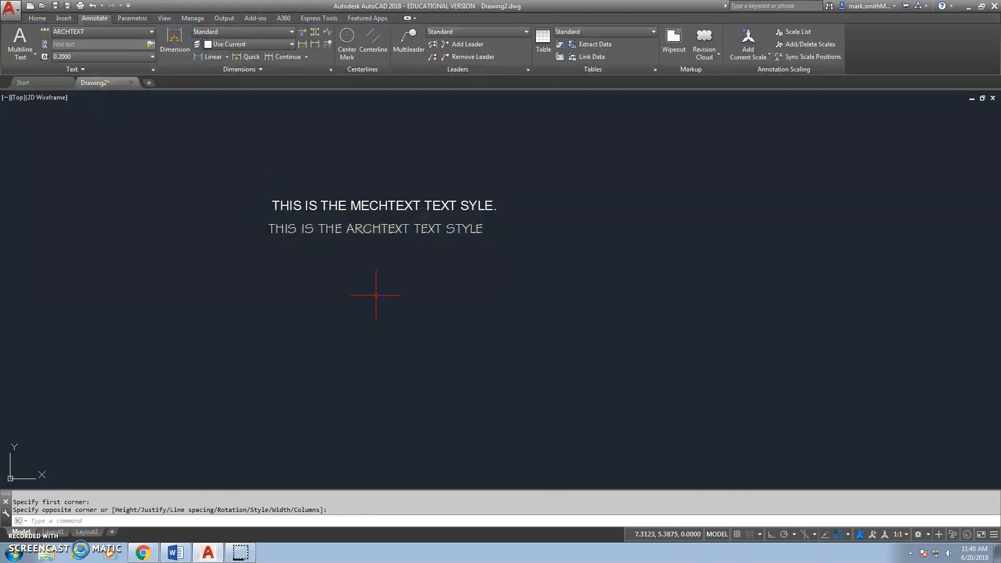